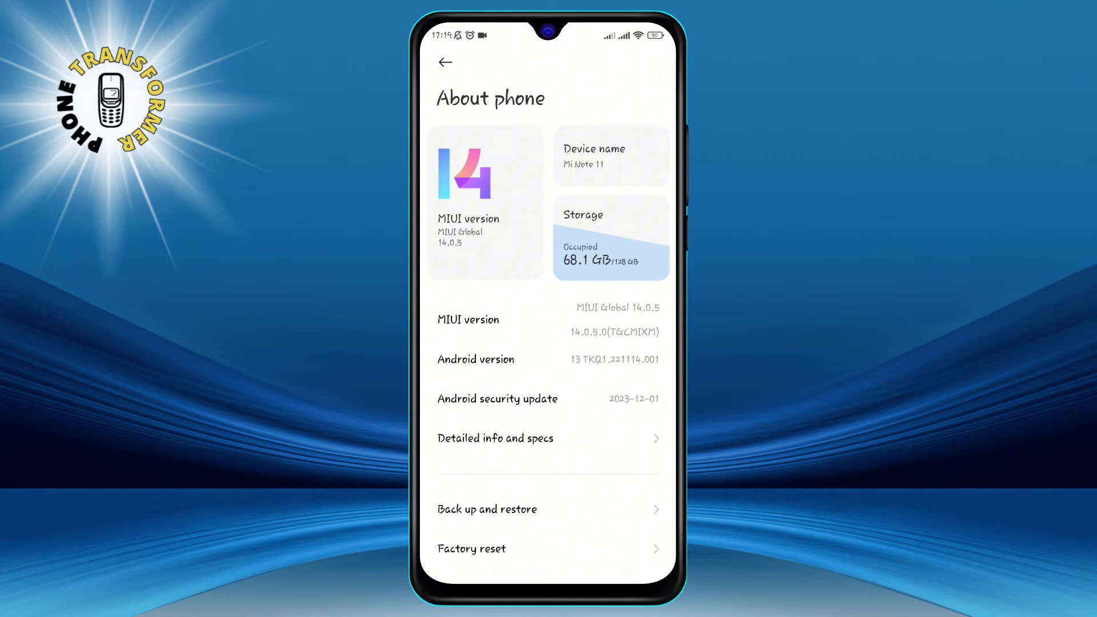
# - Try enabling developer mode from About phone; the toast says you are already a developer
pyautogui.click(468, 320)
# - In Developer options, enable USB debugging after accepting its risk warning, then allow OEM unlocking
pyautogui.click(445, 62)
pyautogui.scroll(-10, 548, 343)
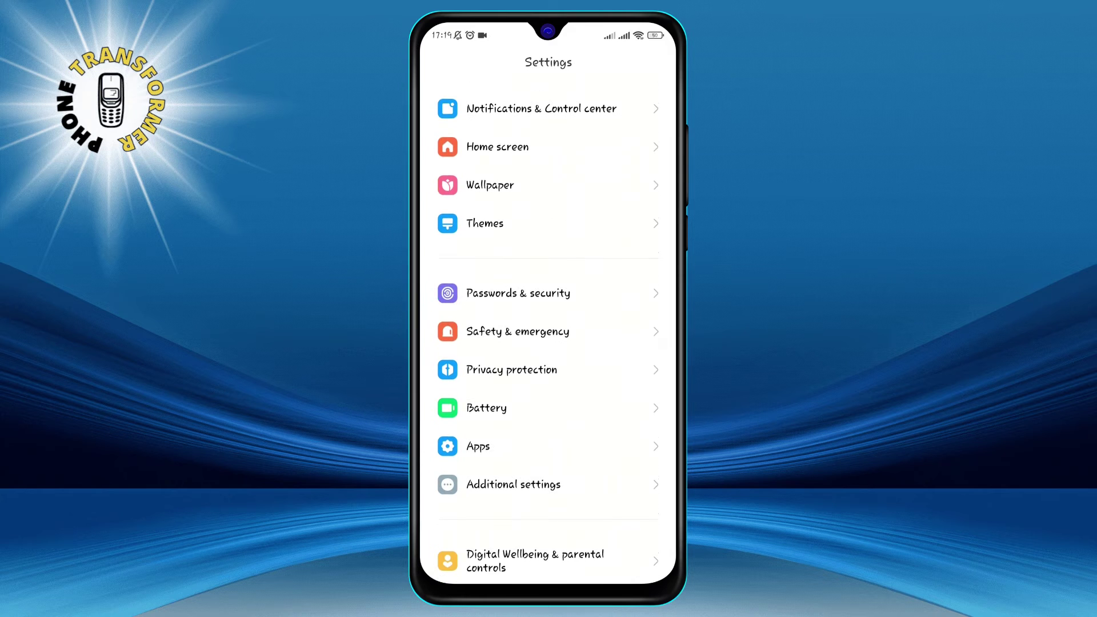
pyautogui.click(514, 476)
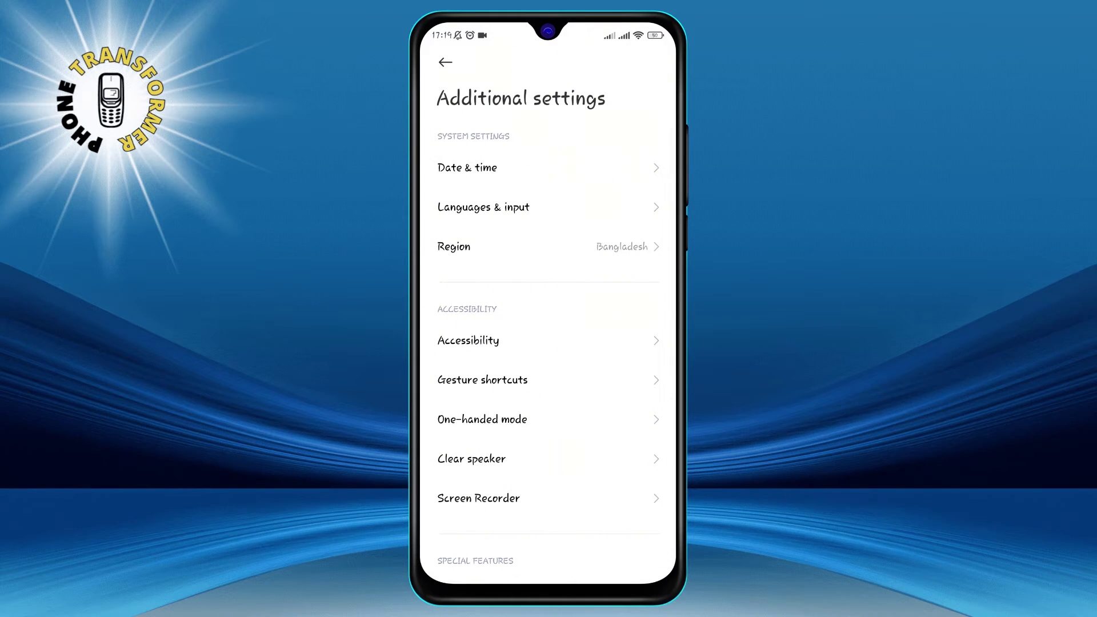
pyautogui.scroll(-5, 548, 333)
pyautogui.click(481, 393)
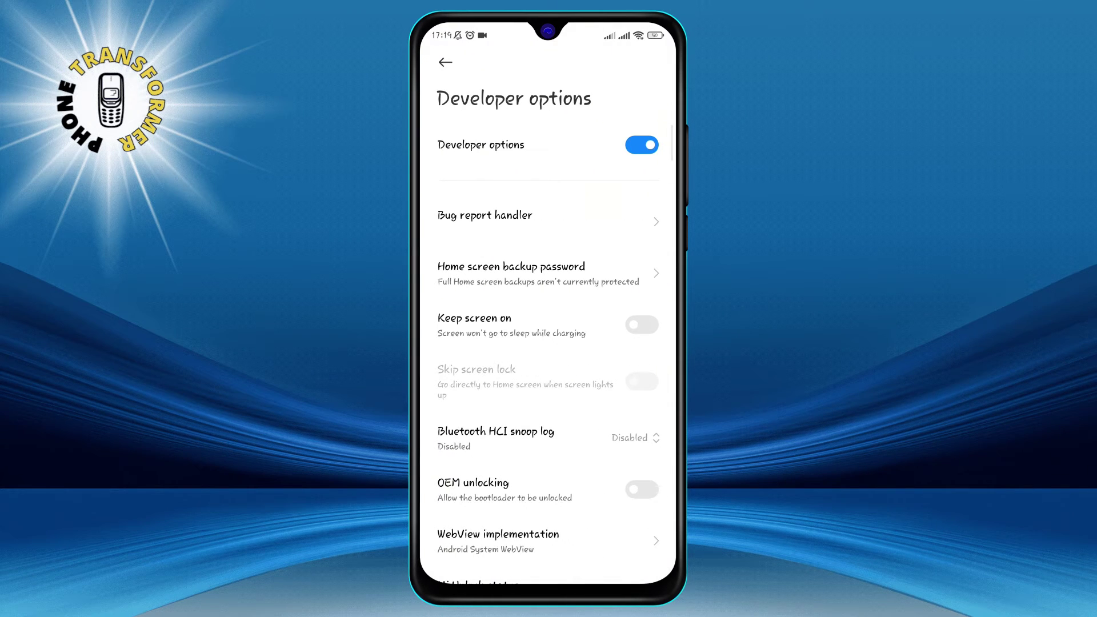
pyautogui.scroll(-10, 549, 333)
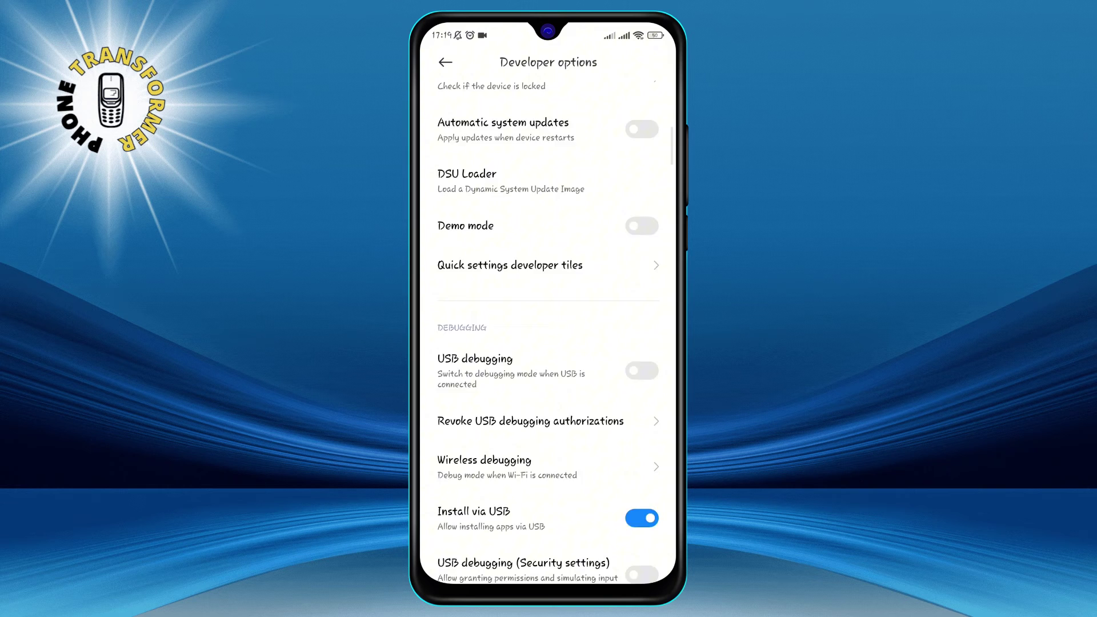
pyautogui.click(641, 330)
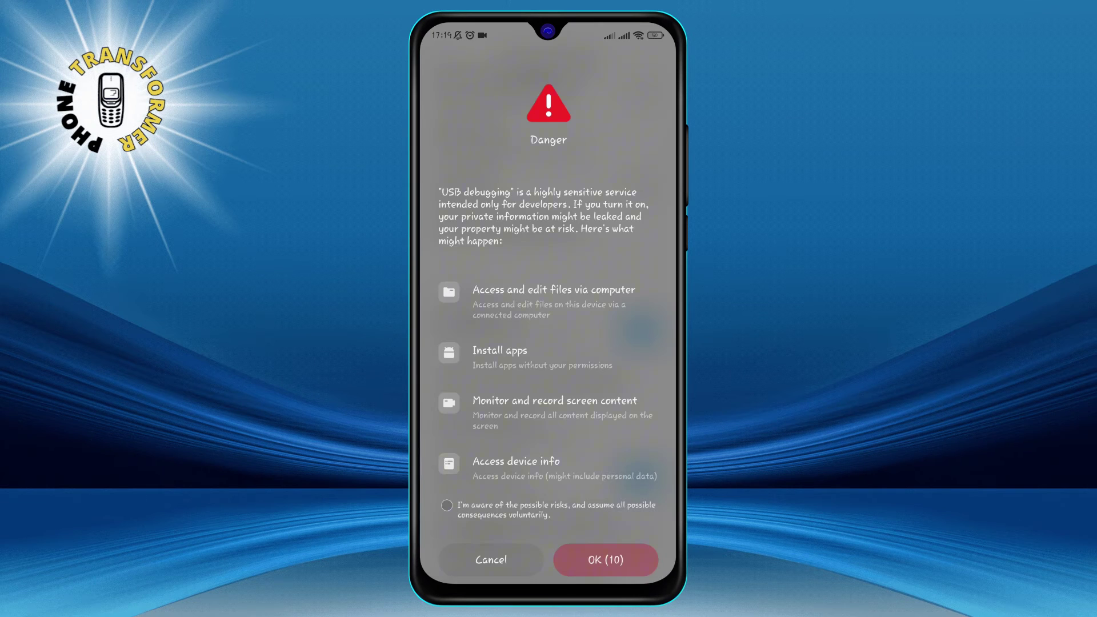
pyautogui.click(446, 505)
pyautogui.click(606, 560)
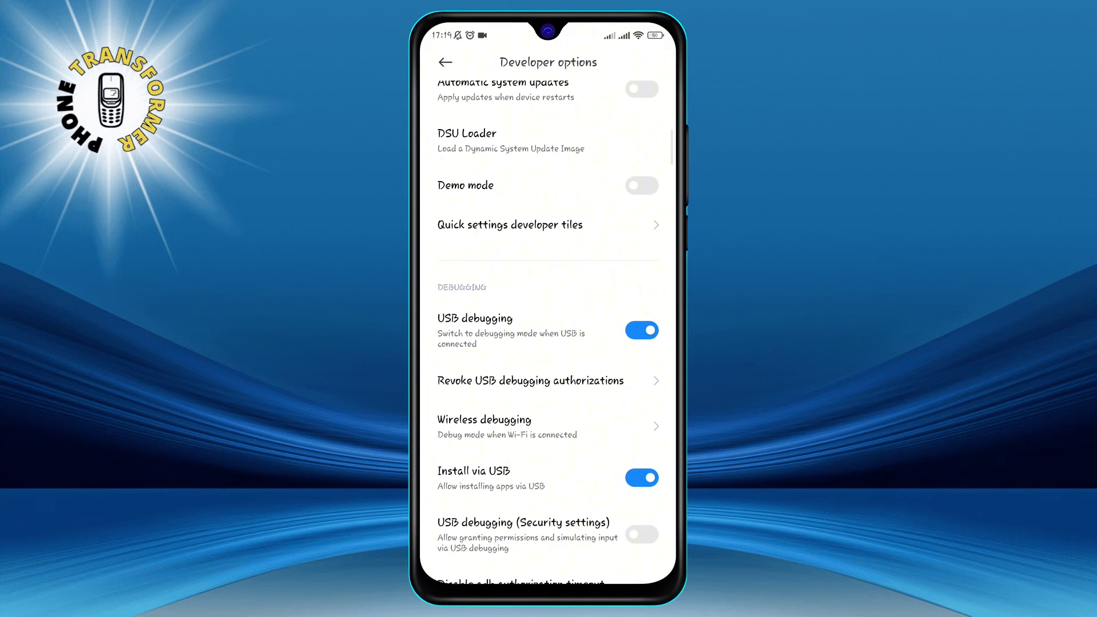
pyautogui.scroll(3, 548, 342)
pyautogui.scroll(2, 549, 342)
pyautogui.click(641, 203)
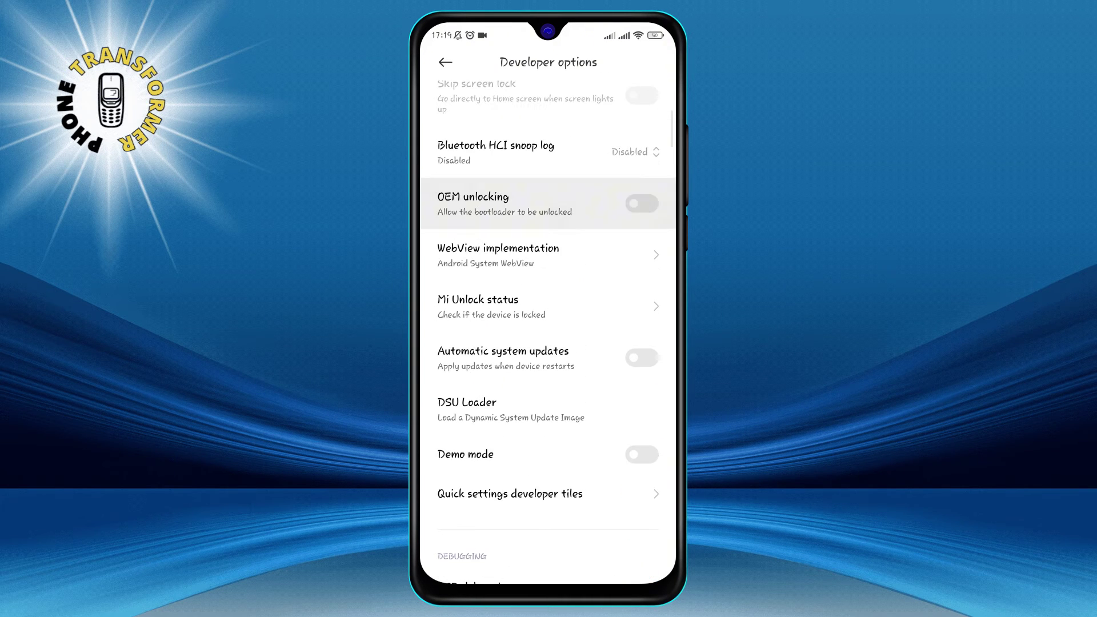
pyautogui.click(600, 549)
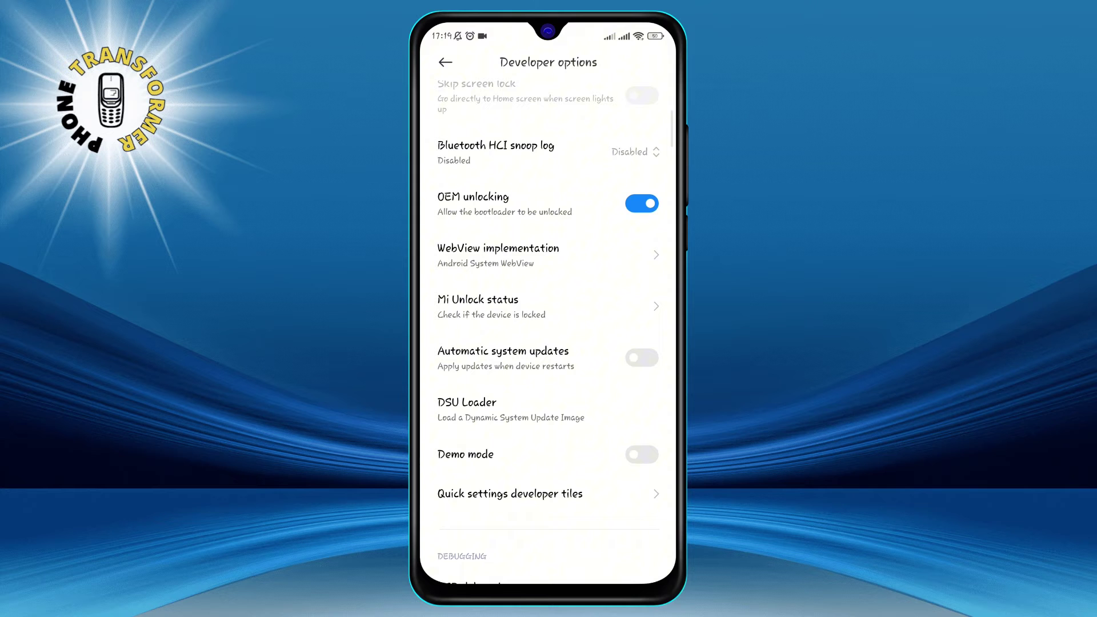
pyautogui.scroll(3, 549, 344)
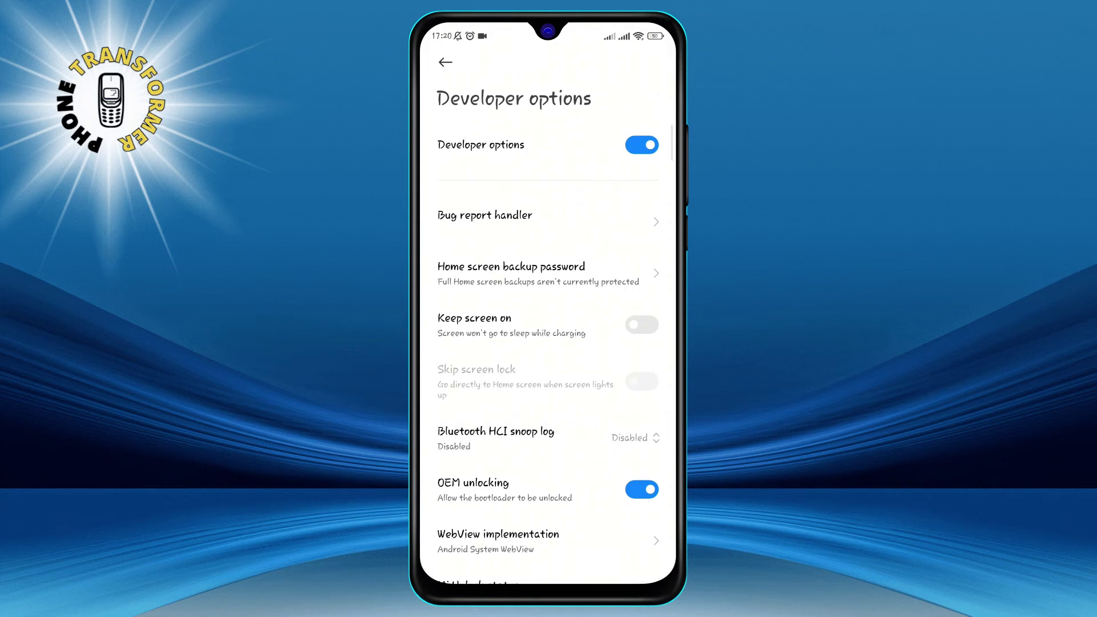
pyautogui.scroll(-4, 549, 342)
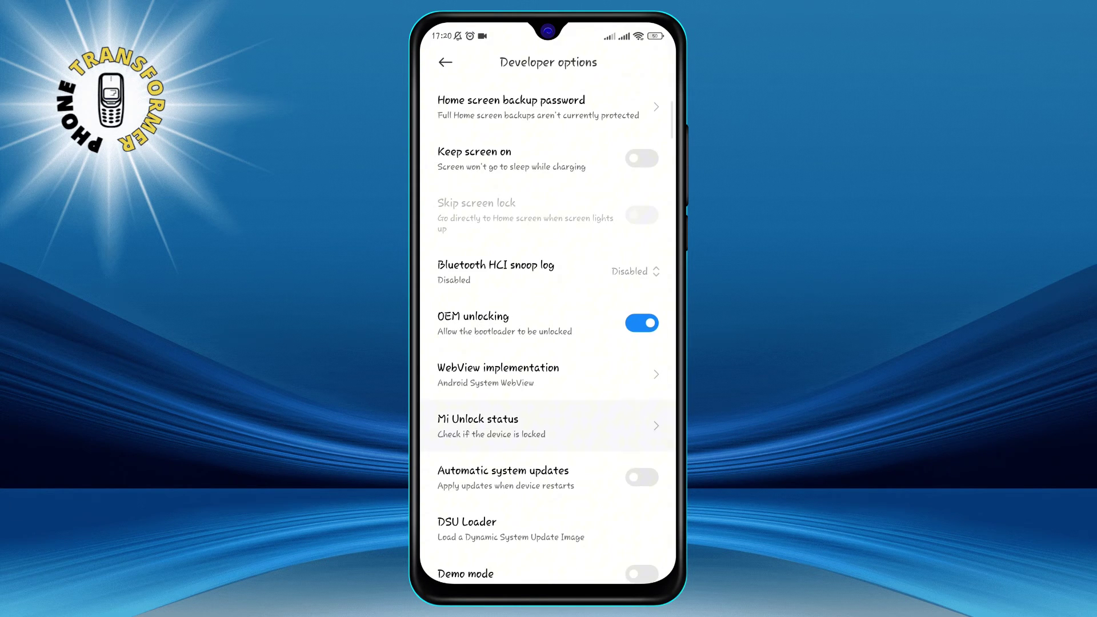
# - Retry Add account and device in Mi Unlock status; it asks to use mobile data, not Wi-Fi
pyautogui.click(498, 422)
pyautogui.click(600, 550)
pyautogui.scroll(-1, 548, 402)
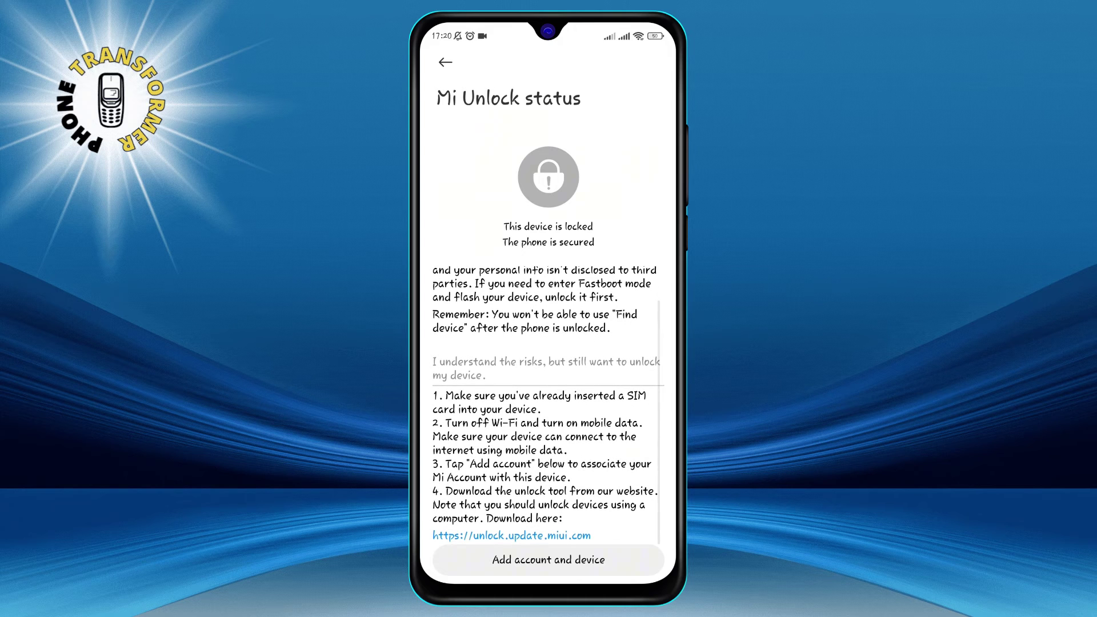
pyautogui.click(549, 560)
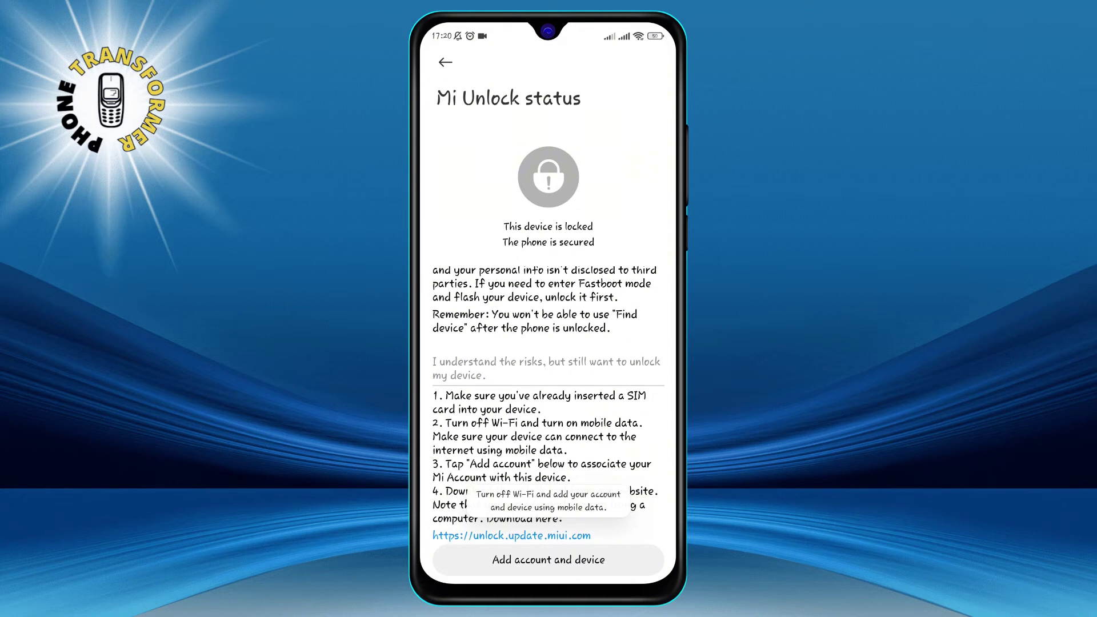
pyautogui.click(549, 559)
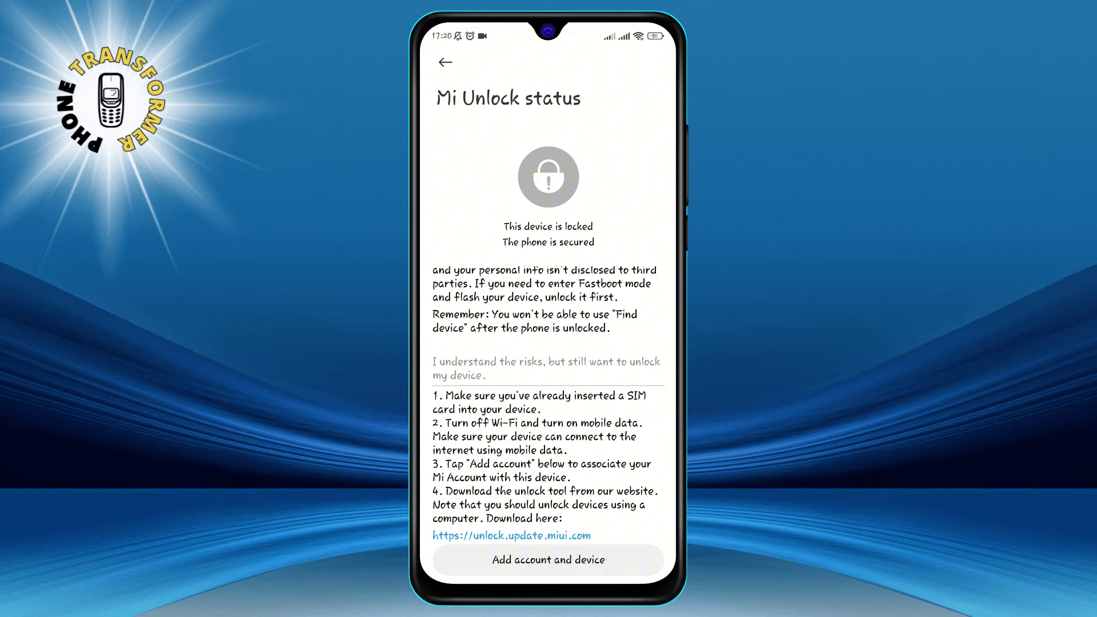
pyautogui.click(548, 560)
pyautogui.scroll(2, 549, 405)
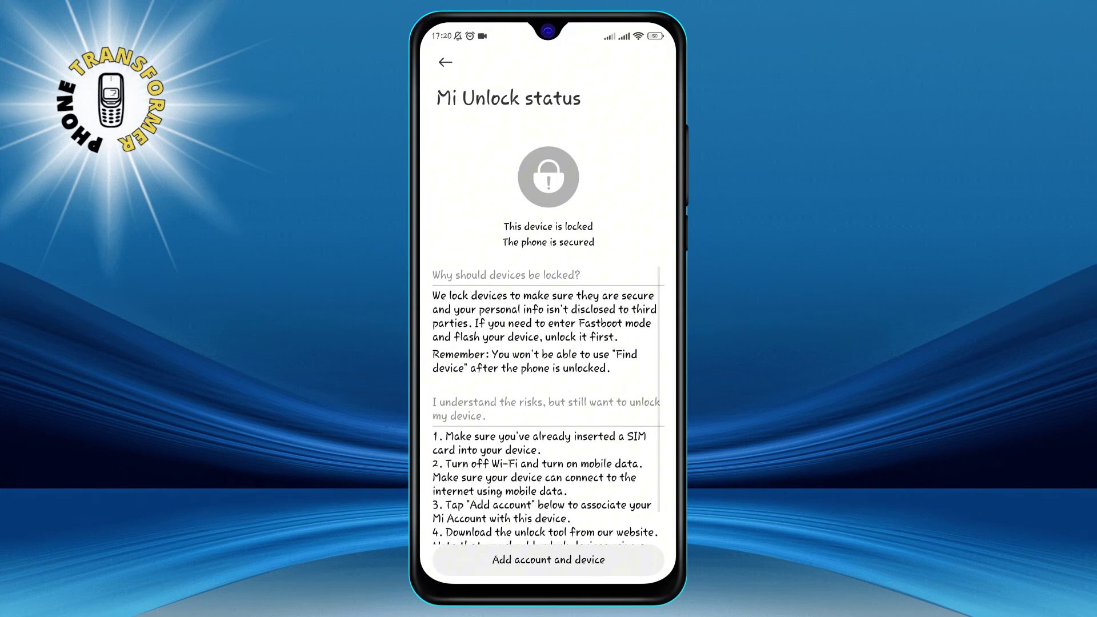
pyautogui.scroll(-1, 548, 405)
pyautogui.scroll(-2, 549, 405)
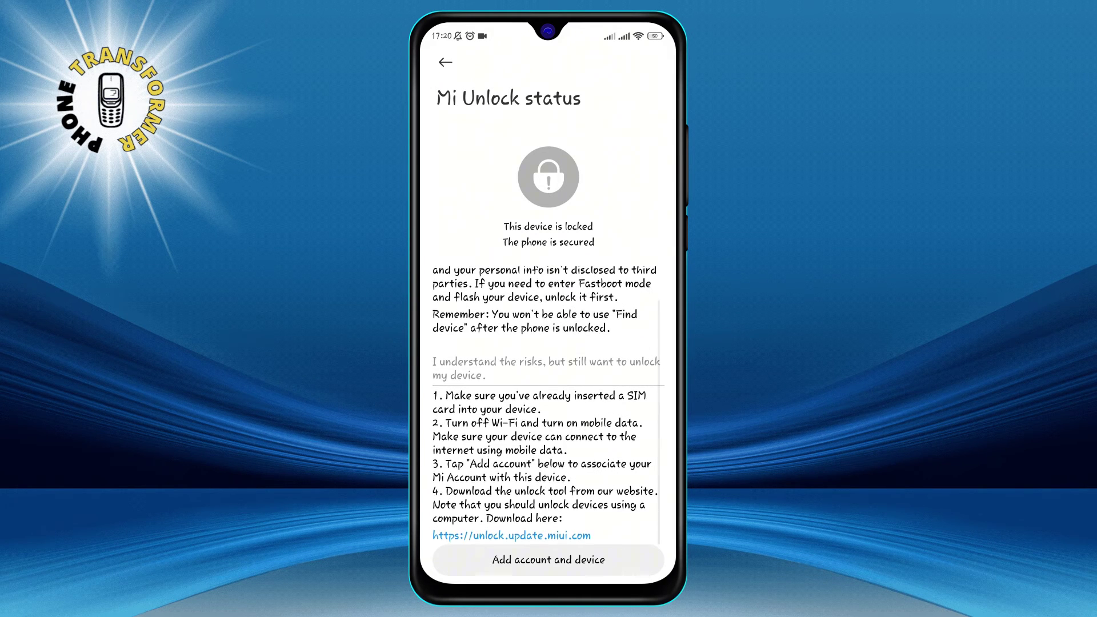
pyautogui.press('Escape')
pyautogui.press('Escape')
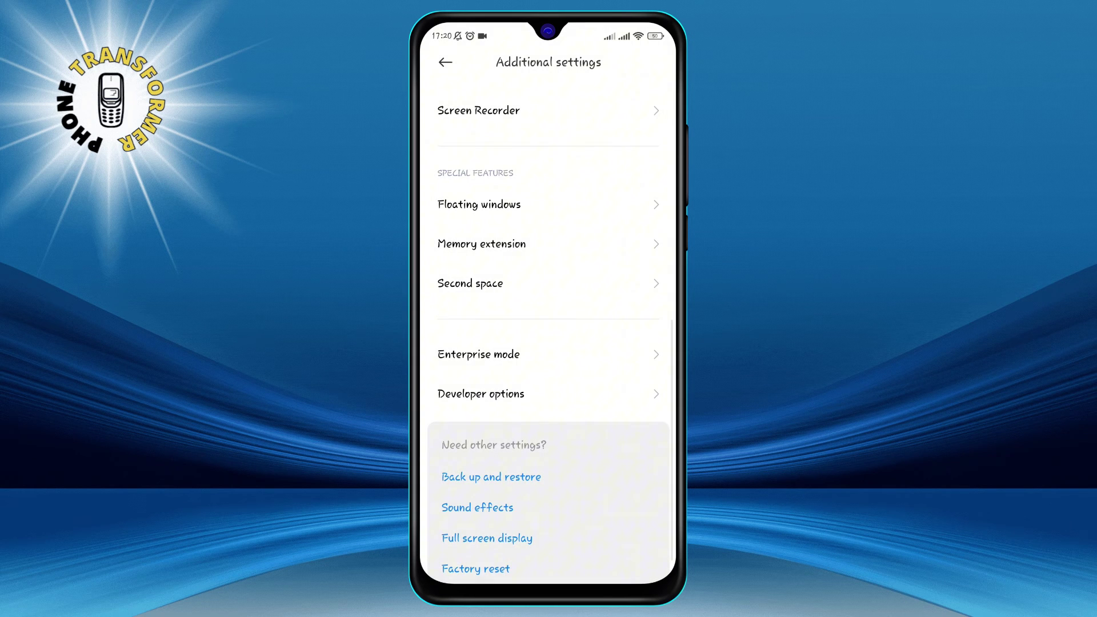
pyautogui.press('Escape')
pyautogui.scroll(-3, 549, 342)
pyautogui.scroll(-2, 548, 342)
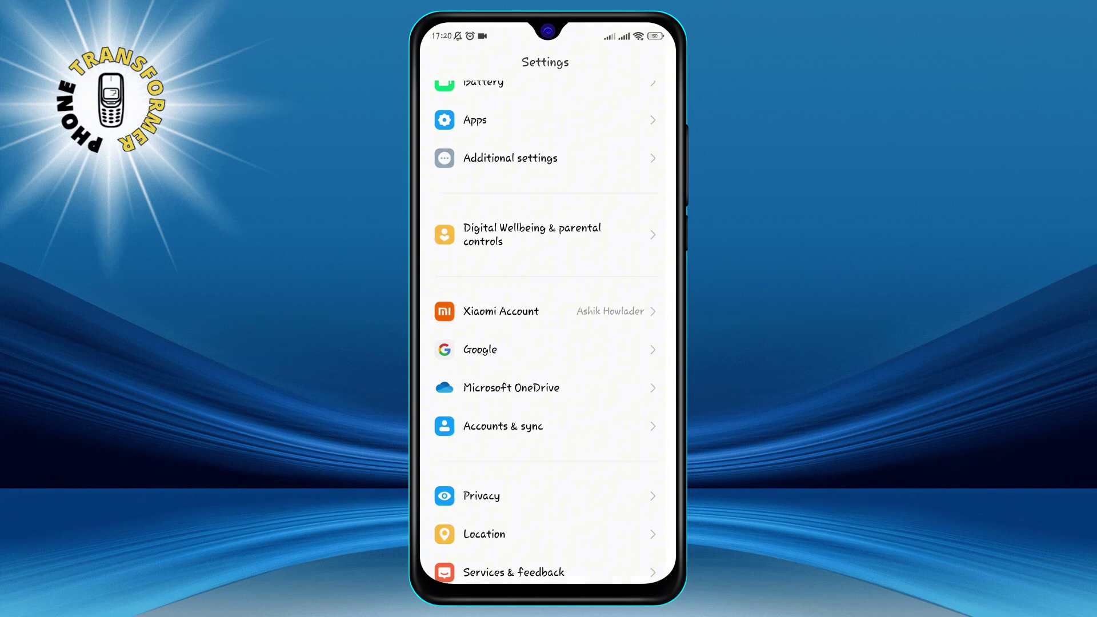
# - Open the Xiaomi Account page and choose Sign out
pyautogui.click(501, 312)
pyautogui.scroll(-1, 548, 305)
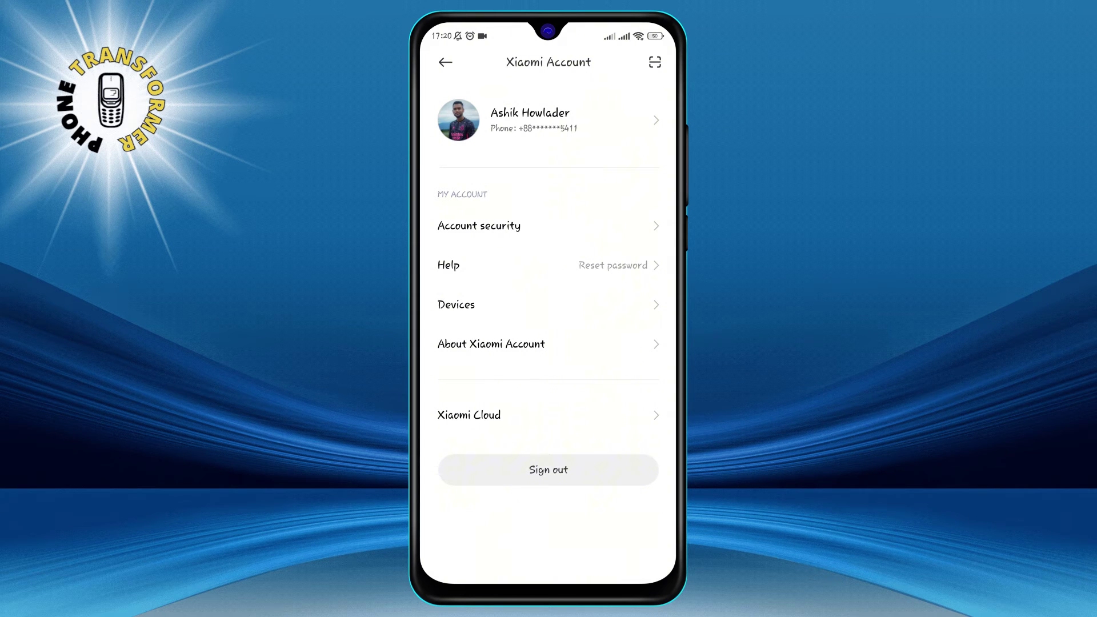
pyautogui.click(549, 471)
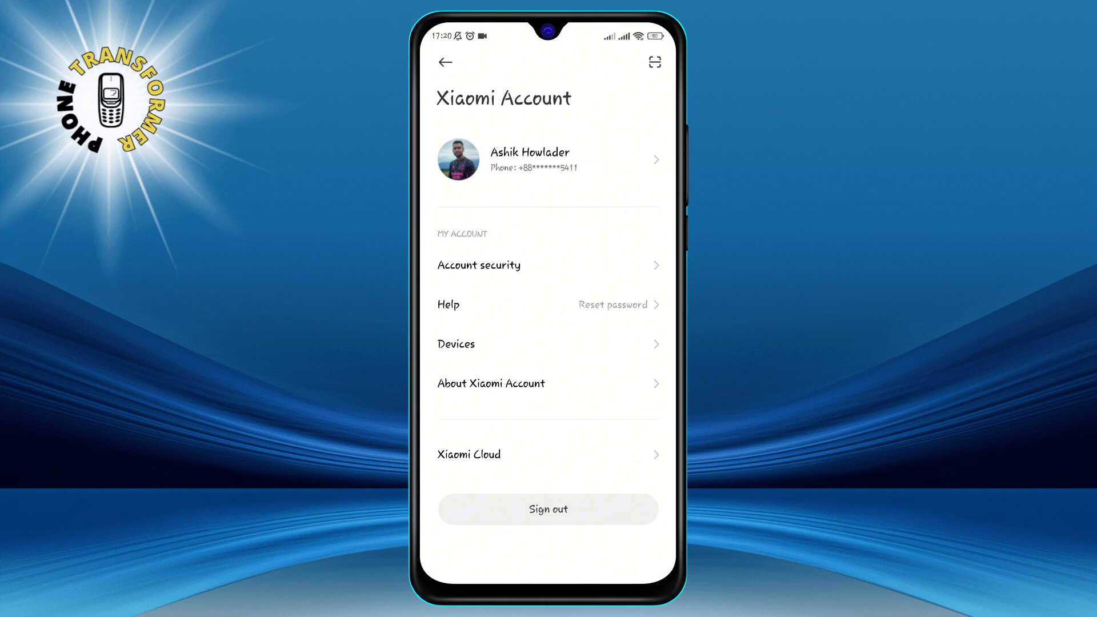
# - Reach Mi Unlock status via Additional settings and Developer options, dismissing the permissions prompt
pyautogui.press('Escape')
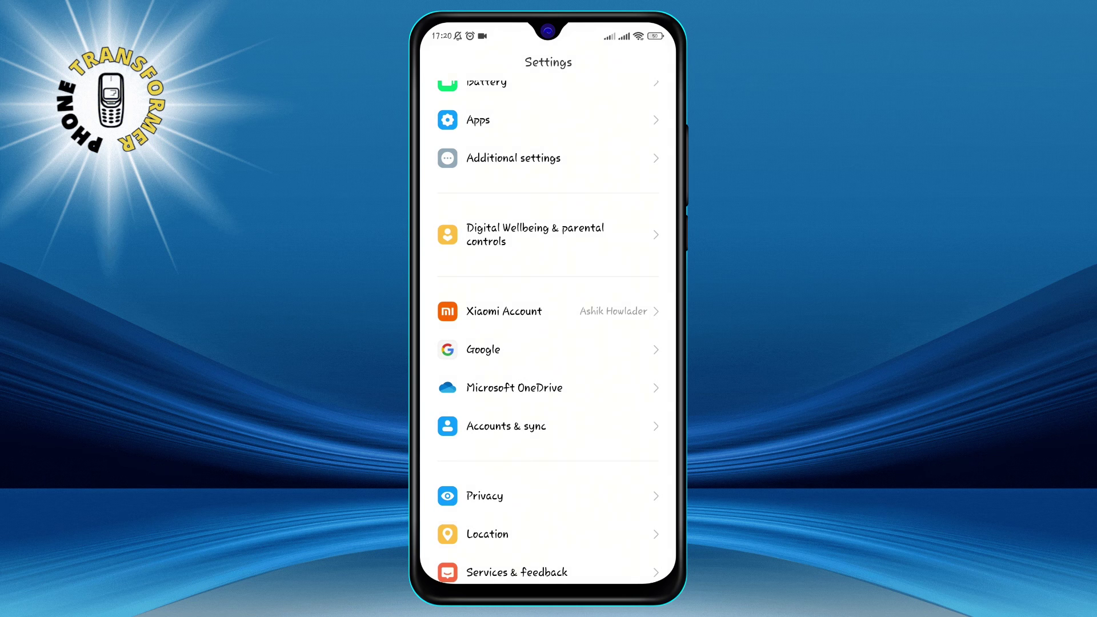
pyautogui.scroll(5, 548, 342)
pyautogui.scroll(-1, 549, 343)
pyautogui.click(513, 481)
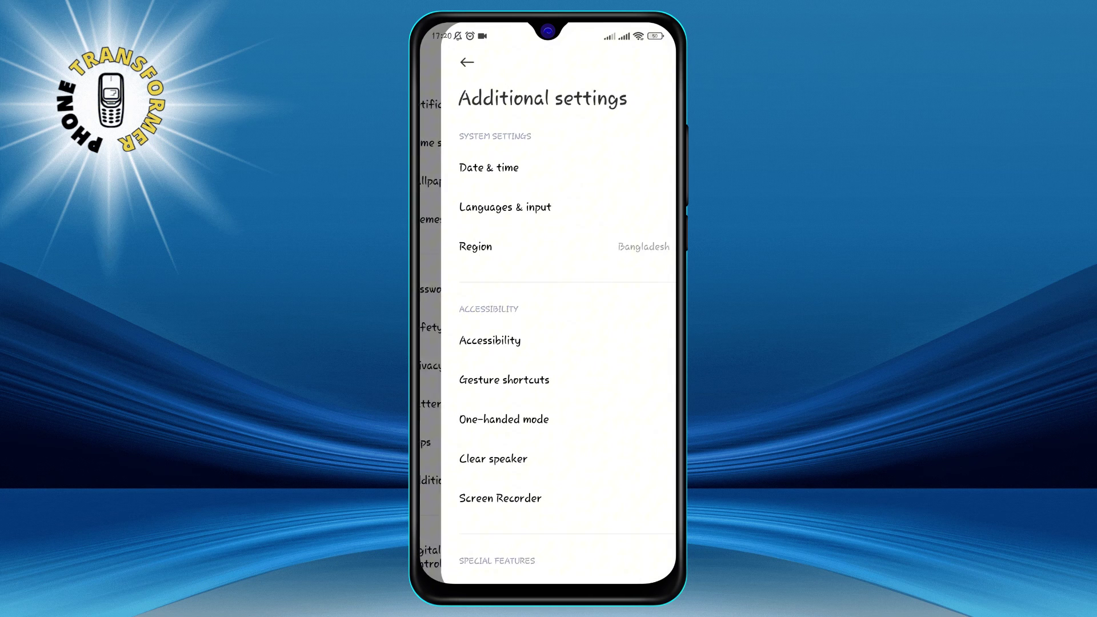
pyautogui.scroll(-2, 549, 379)
pyautogui.scroll(-3, 549, 541)
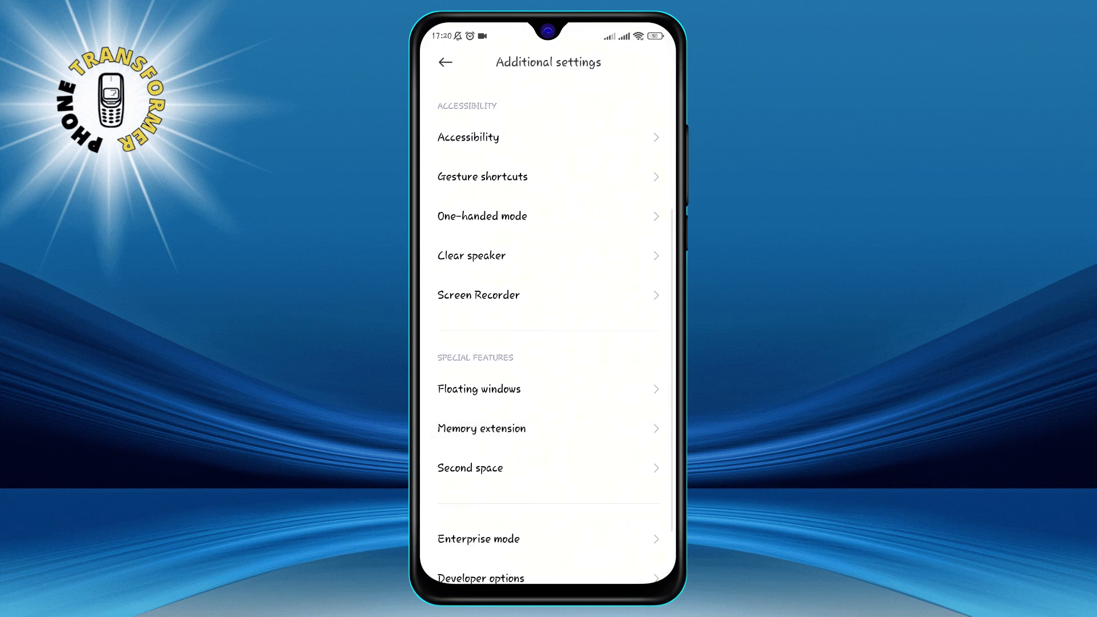
pyautogui.scroll(-1, 548, 344)
pyautogui.click(549, 468)
pyautogui.scroll(-4, 549, 343)
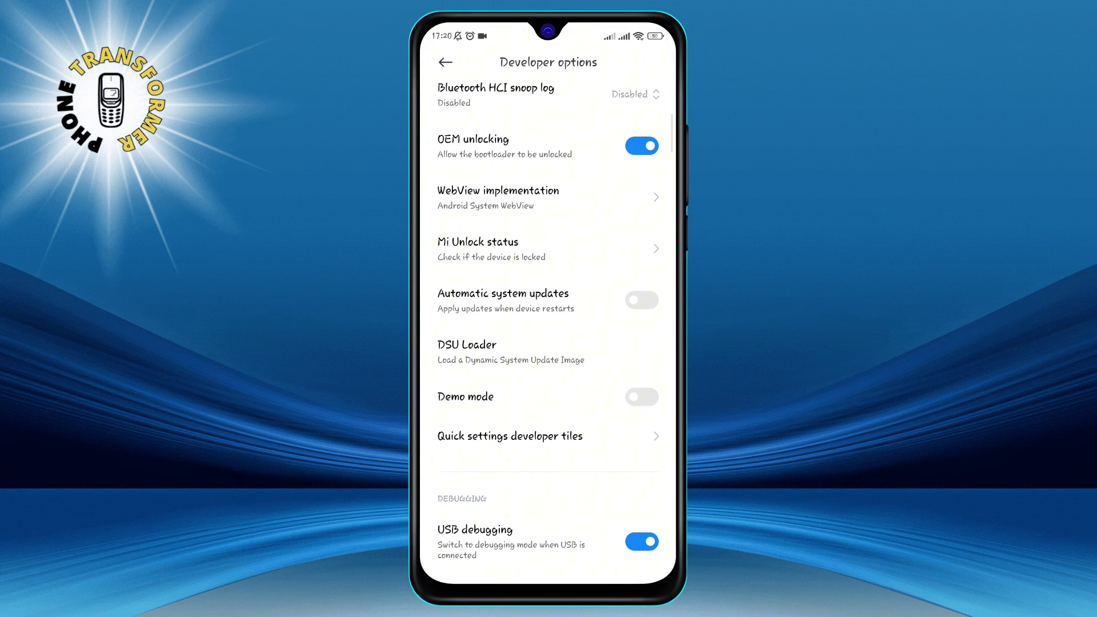
pyautogui.click(491, 249)
pyautogui.click(600, 551)
pyautogui.scroll(-3, 549, 428)
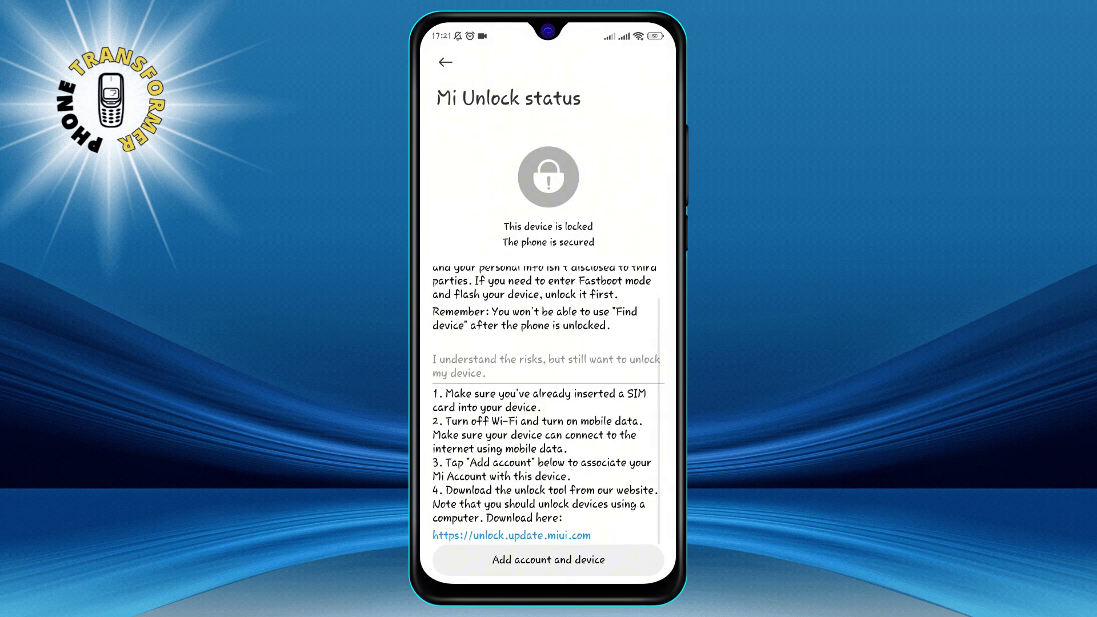